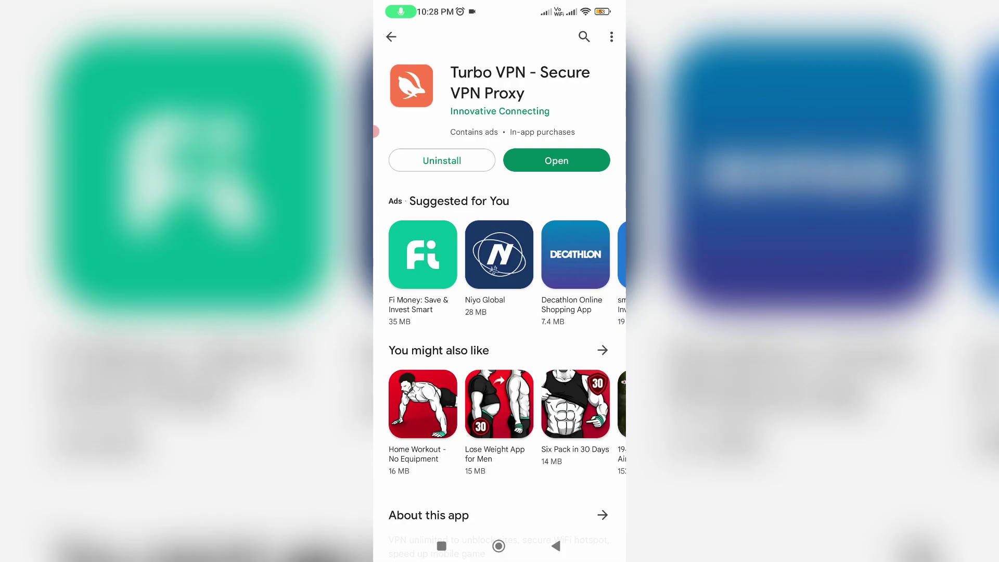
Uninstall the Turbo VPN app from its Play Store page, confirming the removal.
{"action": "left_click", "coordinate": [441, 160]}
{"action": "left_click", "coordinate": [576, 290]}
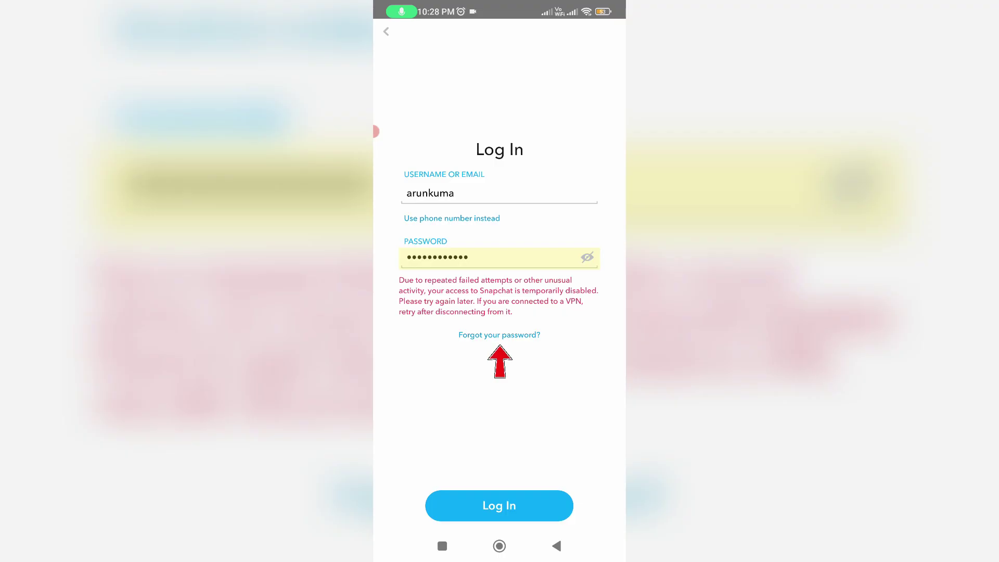
Start a forgotten-password reset via phone and submit the registered number for a verification code.
{"action": "left_click", "coordinate": [499, 334]}
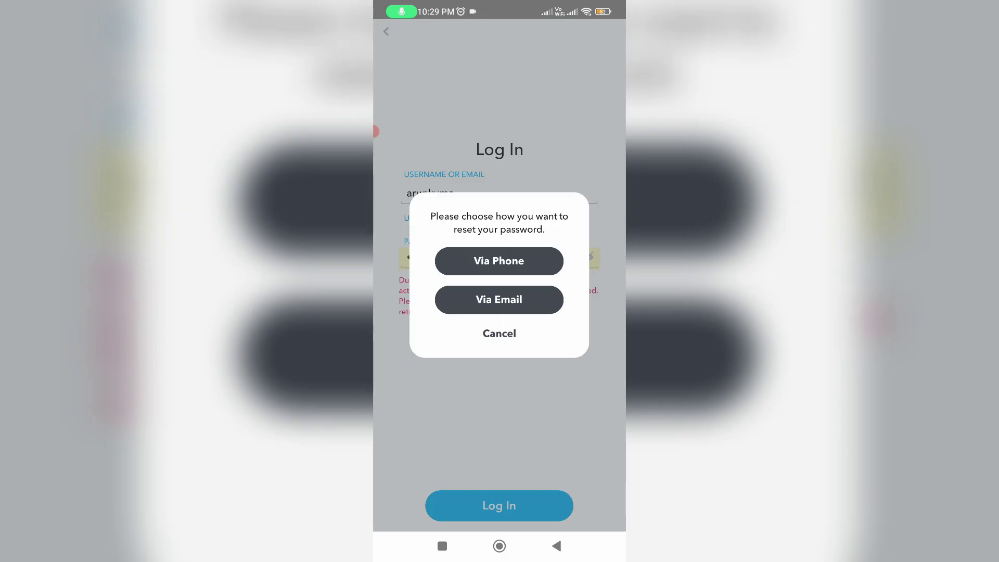
{"action": "left_click", "coordinate": [498, 260]}
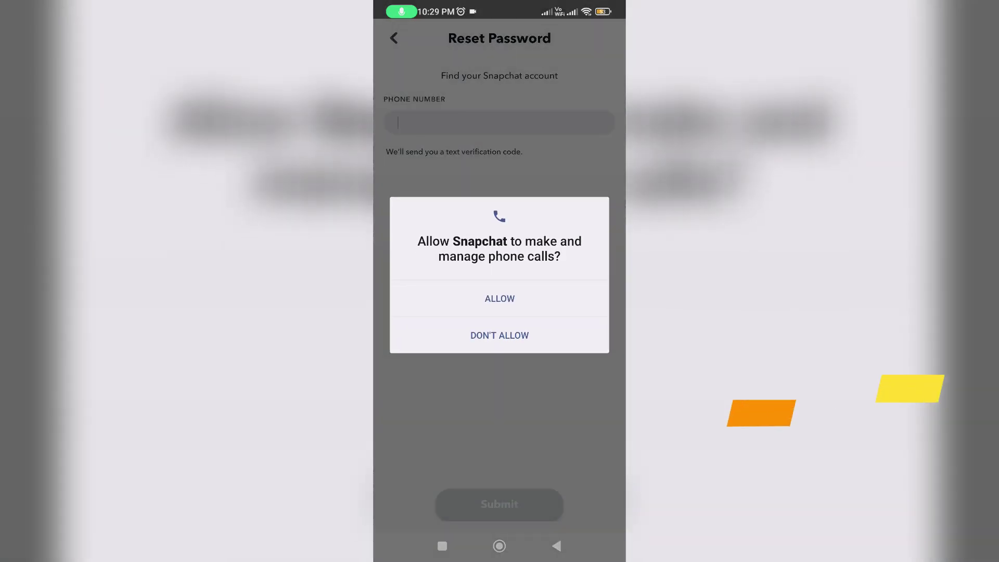
{"action": "left_click", "coordinate": [499, 298]}
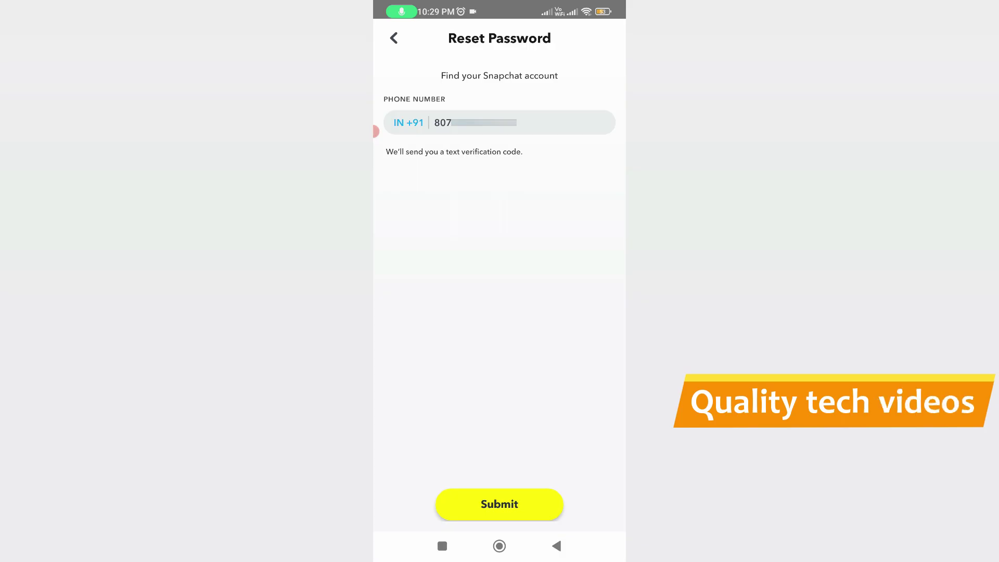
{"action": "left_click", "coordinate": [500, 504]}
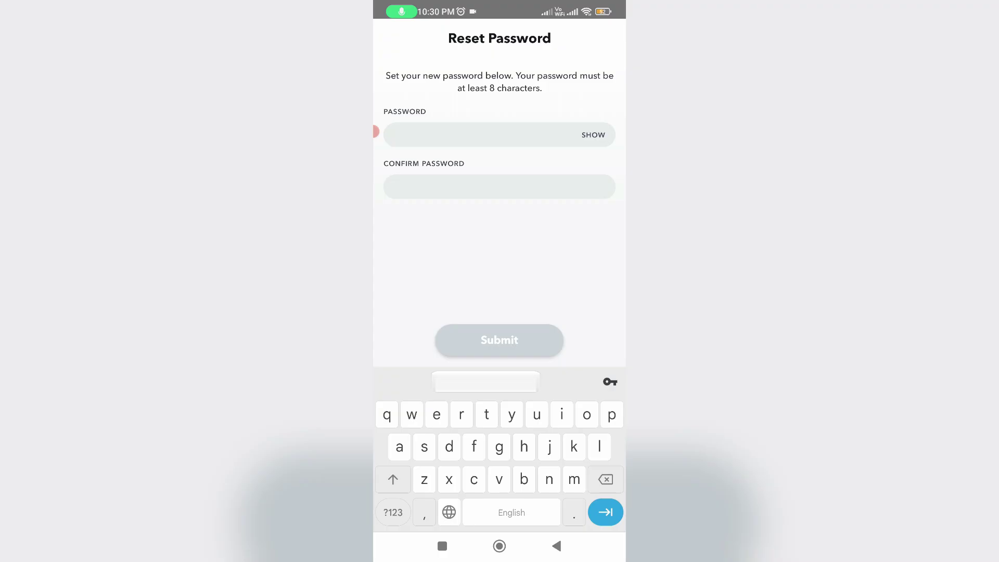
Enter the new account password in both Password and Confirm Password fields and submit it.
{"action": "type", "text": "************"}
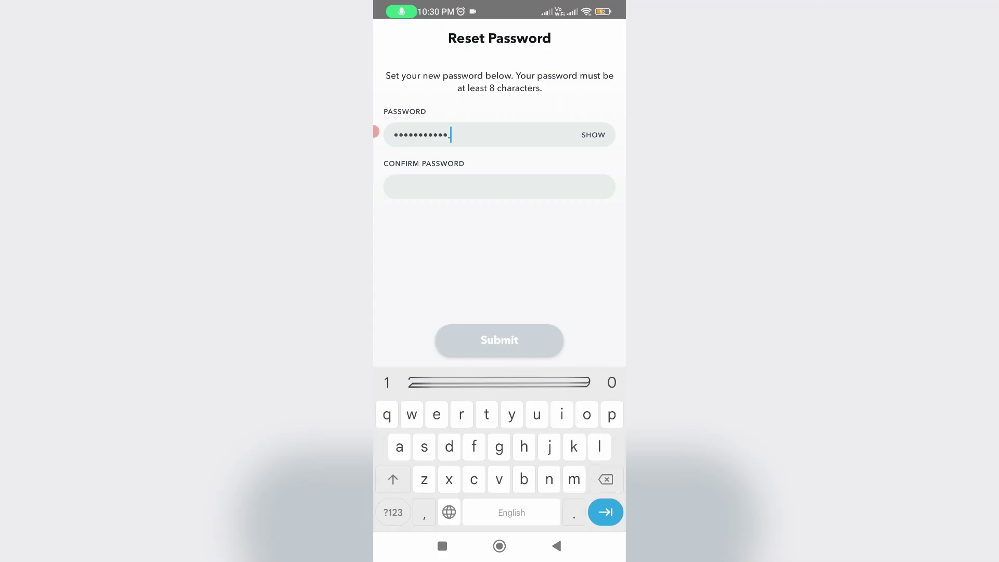
{"action": "key", "text": "Return"}
{"action": "type", "text": "************"}
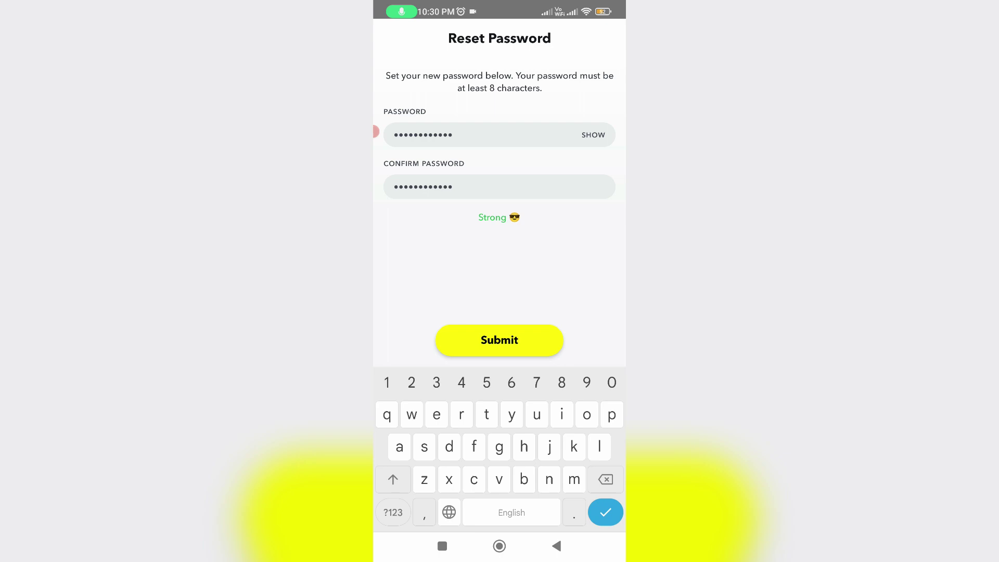
{"action": "key", "text": "Return"}
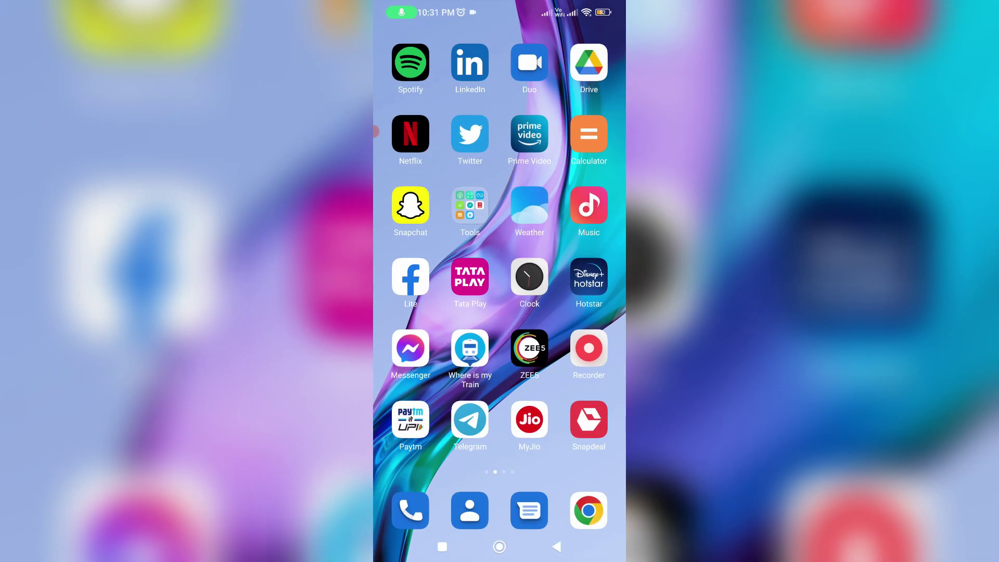
Clear all of Snapchat's data from its App info page, then relaunch Snapchat from home.
{"action": "left_click", "coordinate": [411, 205]}
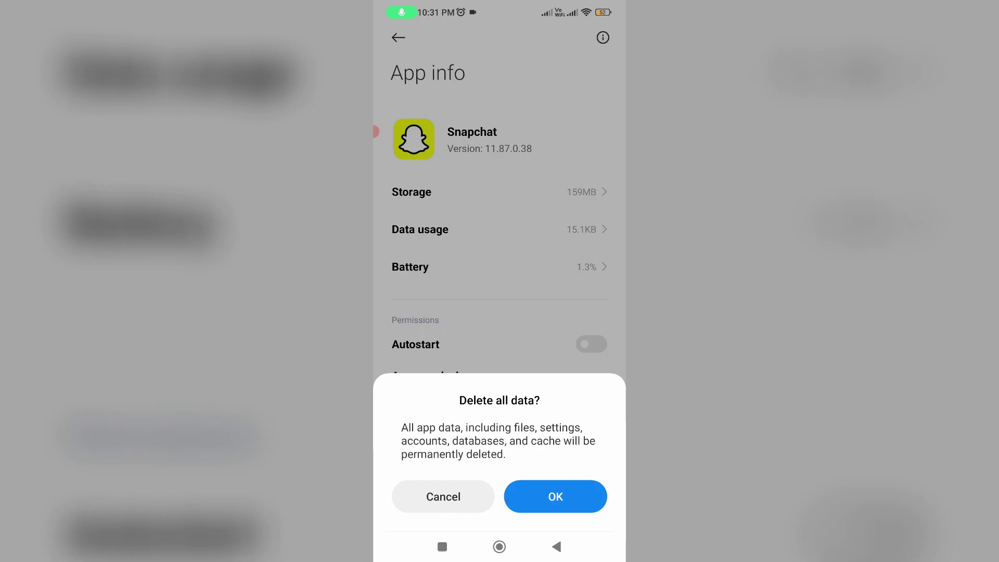
{"action": "left_click", "coordinate": [555, 494]}
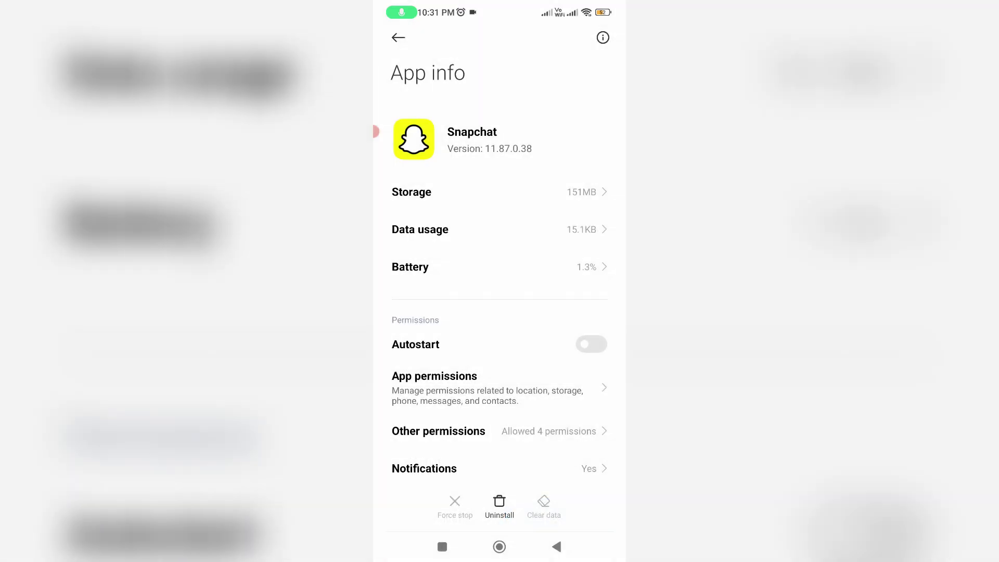
{"action": "left_click", "coordinate": [499, 546]}
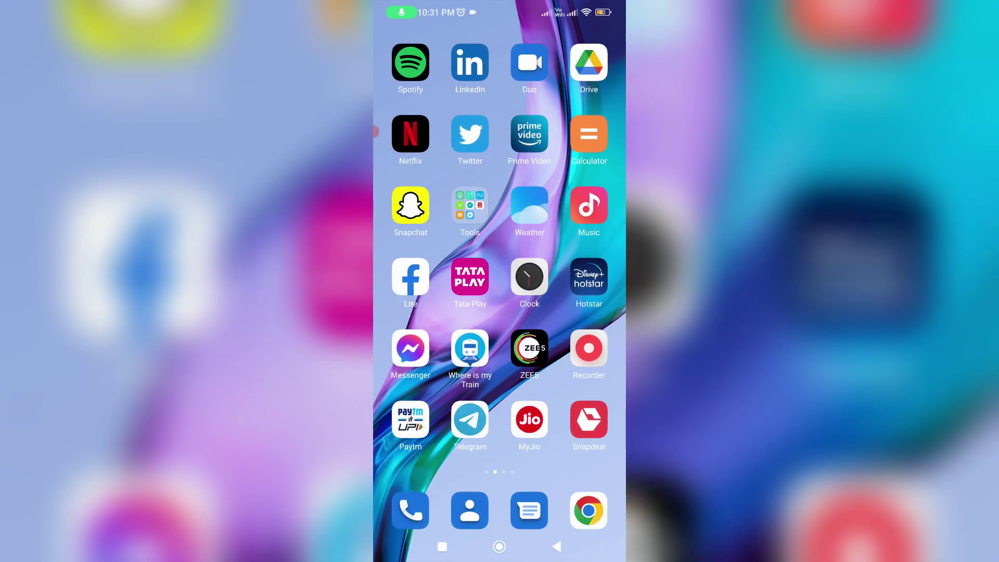
{"action": "left_click", "coordinate": [411, 205]}
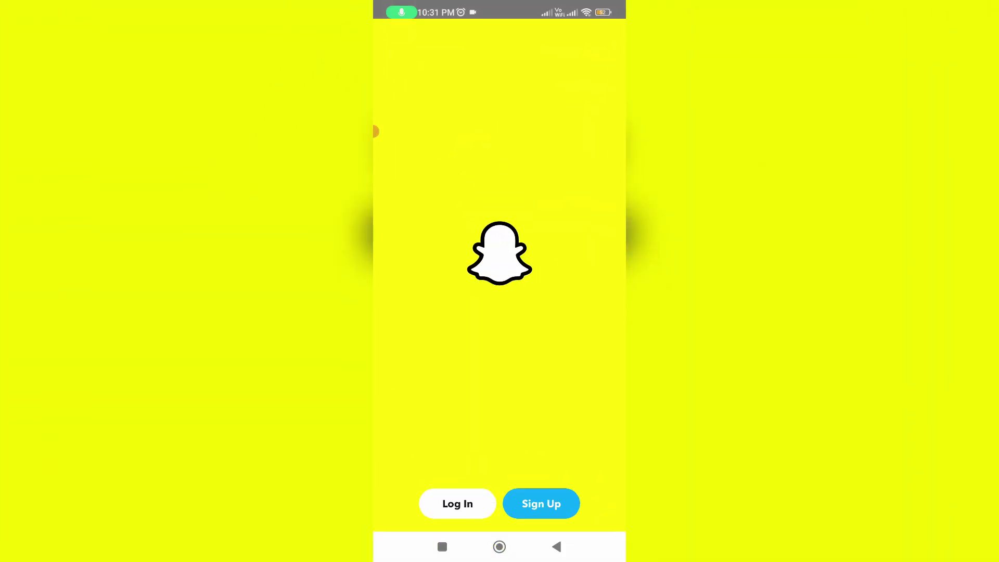
Log in with the saved username and new password, dismissing the phone-call prompt.
{"action": "left_click", "coordinate": [458, 503]}
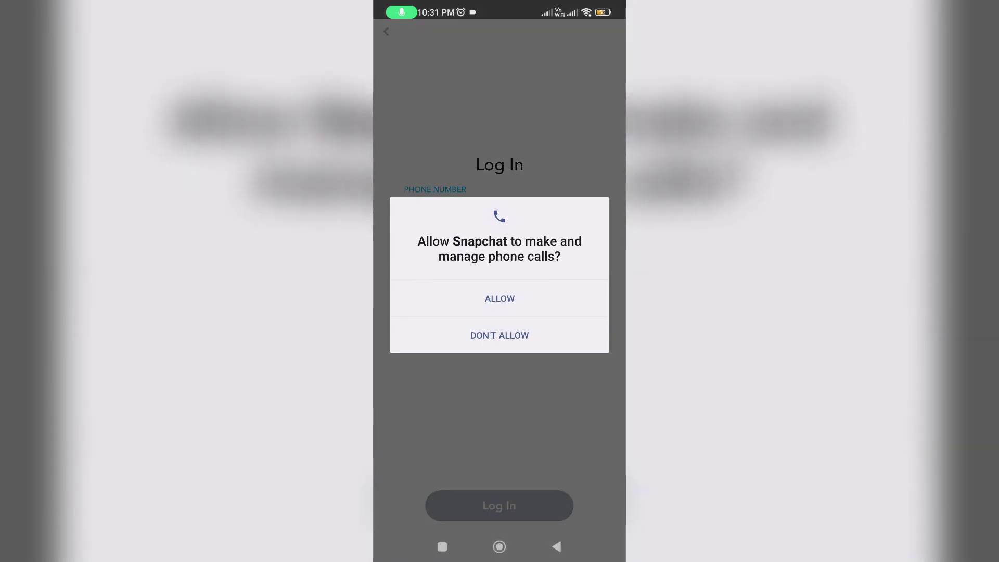
{"action": "left_click", "coordinate": [500, 297]}
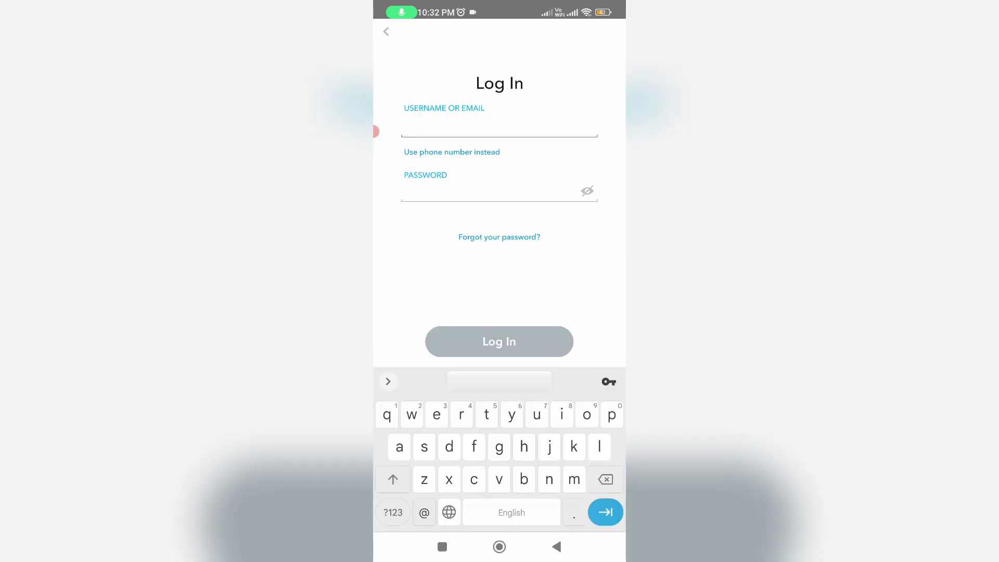
{"action": "type", "text": "a"}
{"action": "left_click", "coordinate": [499, 382]}
{"action": "left_click", "coordinate": [500, 505]}
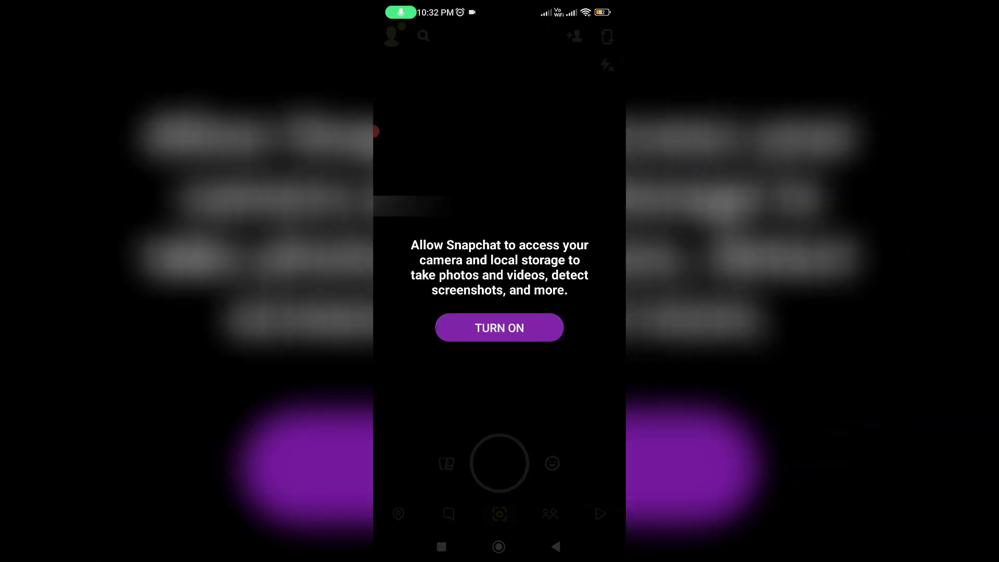
Grant Snapchat camera access while in use and local storage access.
{"action": "left_click", "coordinate": [499, 328]}
{"action": "left_click", "coordinate": [500, 281]}
{"action": "left_click", "coordinate": [500, 306]}
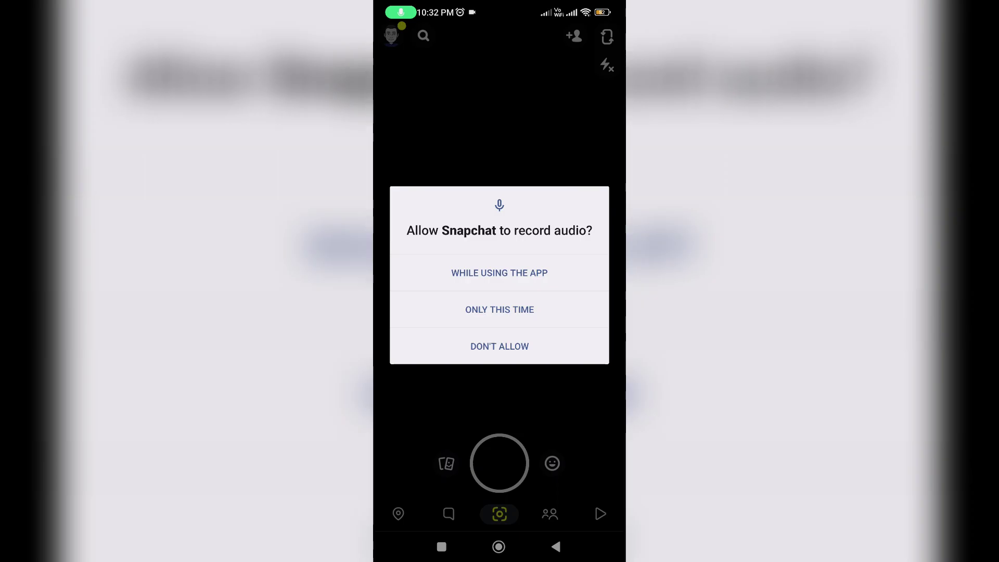
{"action": "left_click", "coordinate": [499, 273]}
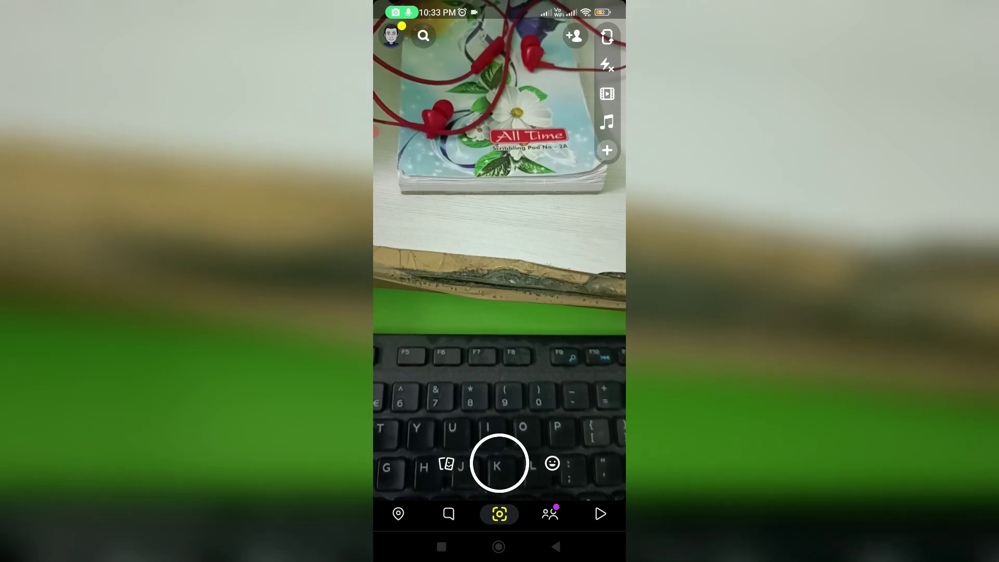